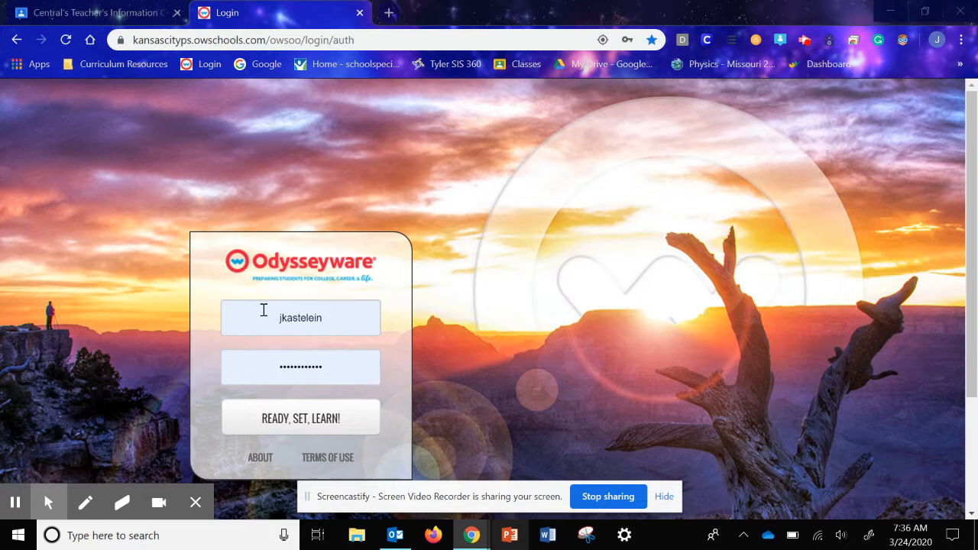
Sign in to Odysseyware with the saved teacher credentials and launch ClassPace.
left_click(284, 421)
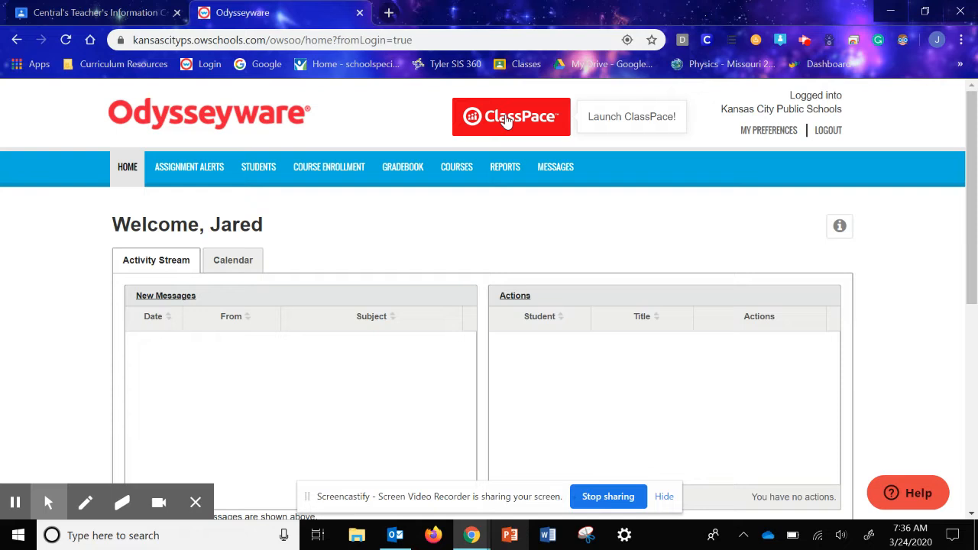
left_click(506, 123)
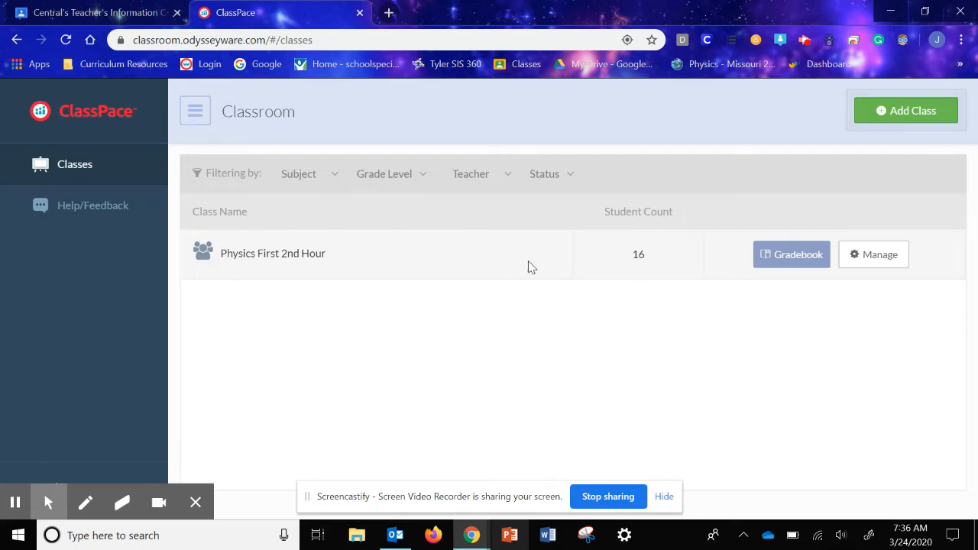
Add a new class and name it Physics First 5th Hour.
left_click(912, 112)
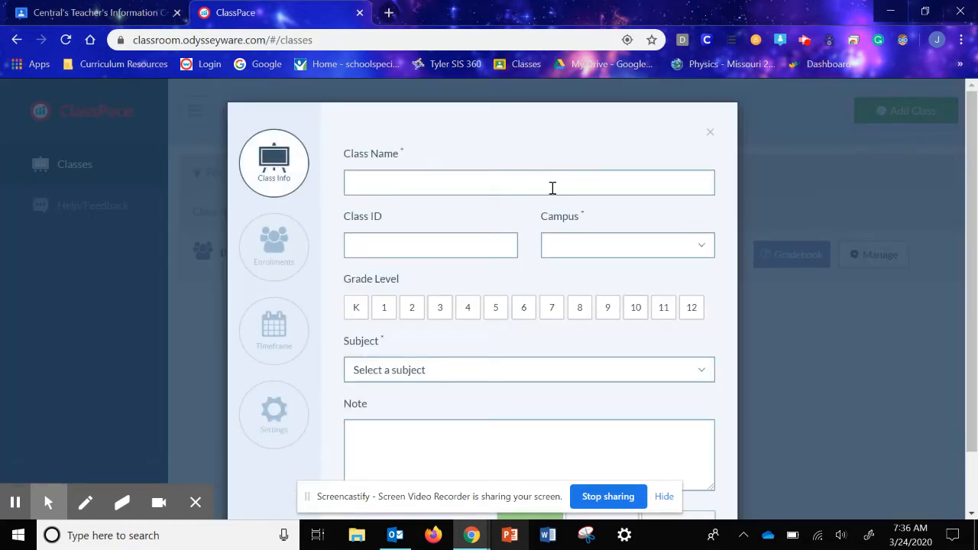
left_click(553, 188)
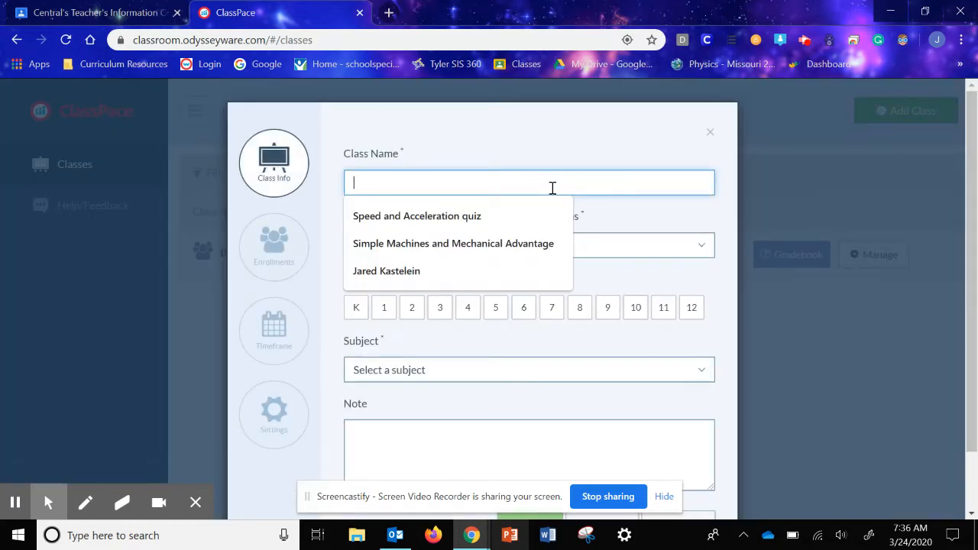
type("Physics First 5th p")
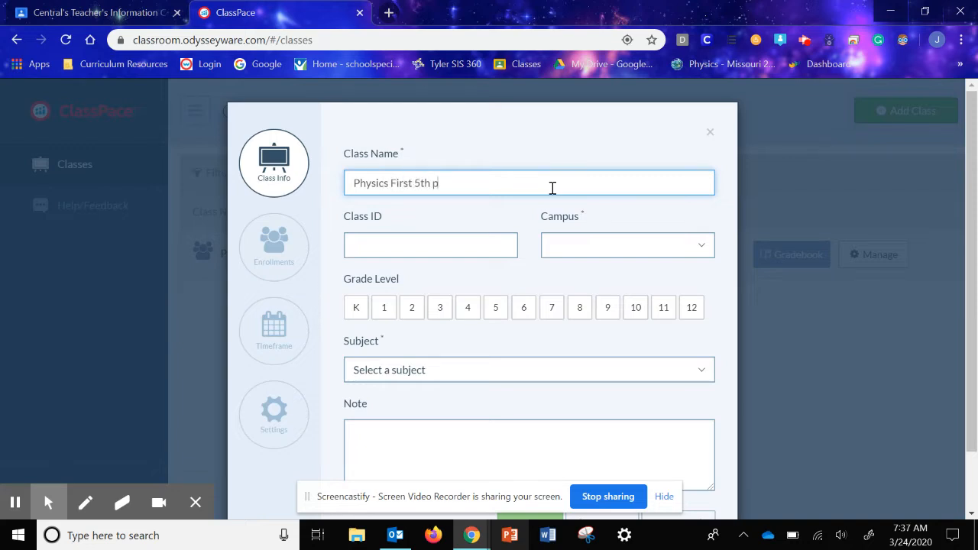
key("BackSpace")
type("Hour")
Set the new class's ID to 005 and its campus to 1100.
left_click(454, 237)
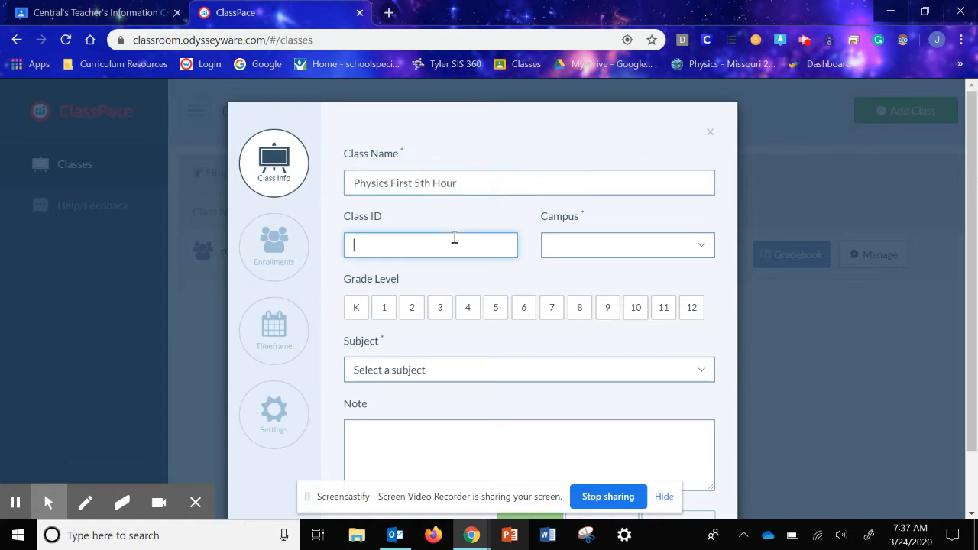
type("005")
left_click(612, 249)
left_click(587, 290)
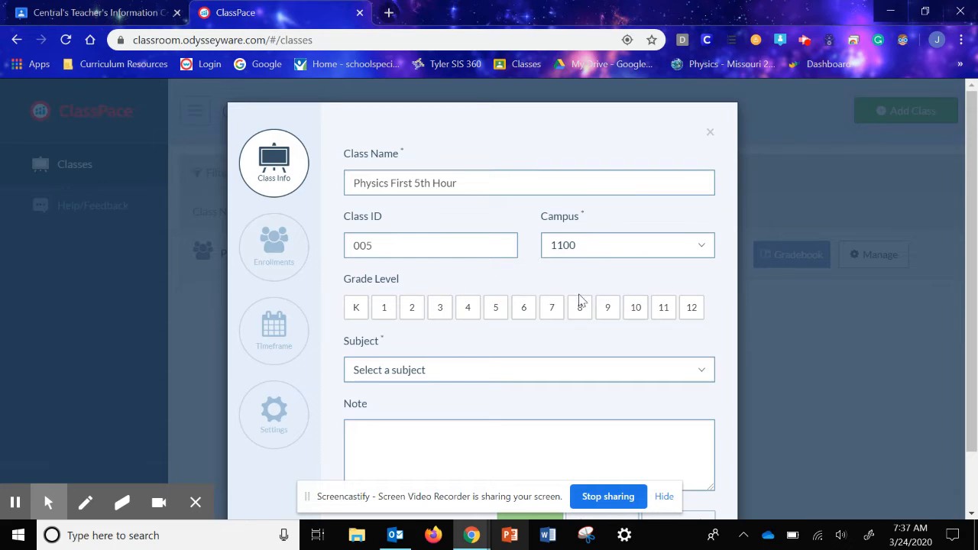
Set the class's grade level to 9 and its subject to Science.
left_click(609, 309)
left_click(565, 376)
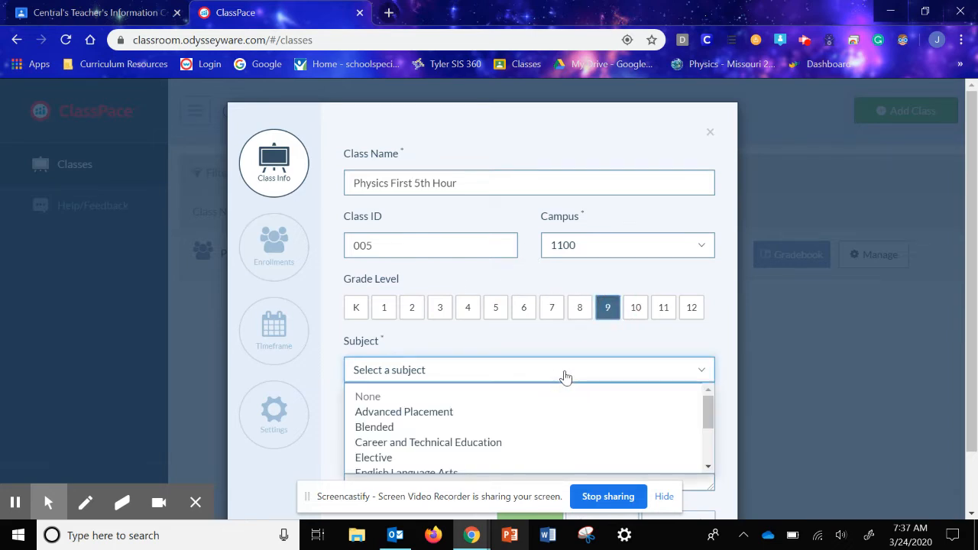
scroll(504, 415, "down", 3)
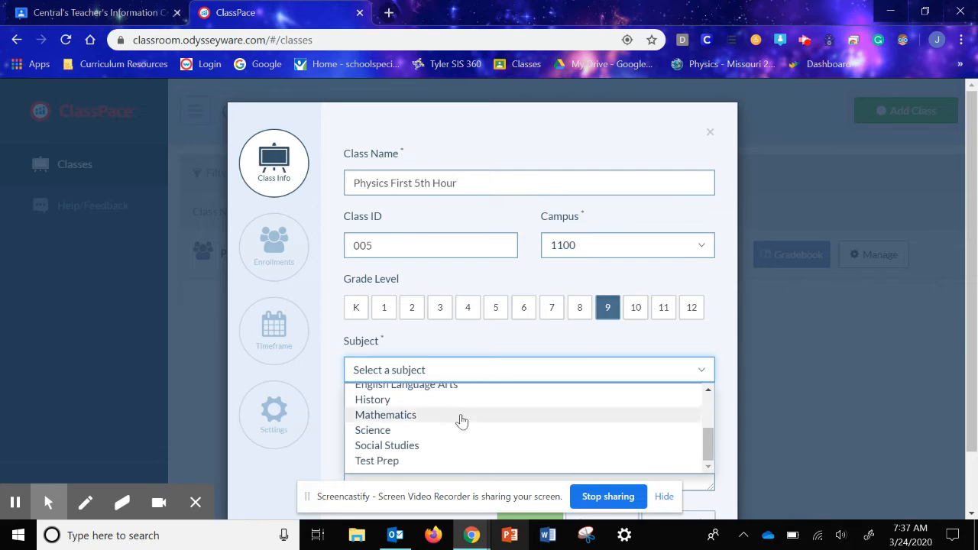
left_click(389, 432)
Enter the class note "The mind is not a vessel to be filled, but a fire to be ignited." and continue to enrollments.
left_click(415, 432)
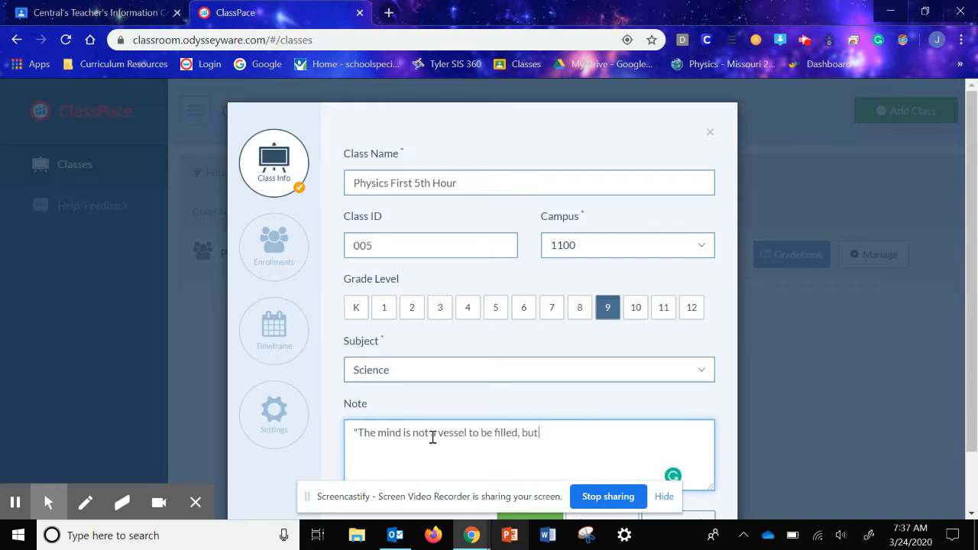
type("ire to be ignited.")
scroll(432, 437, "down", 2)
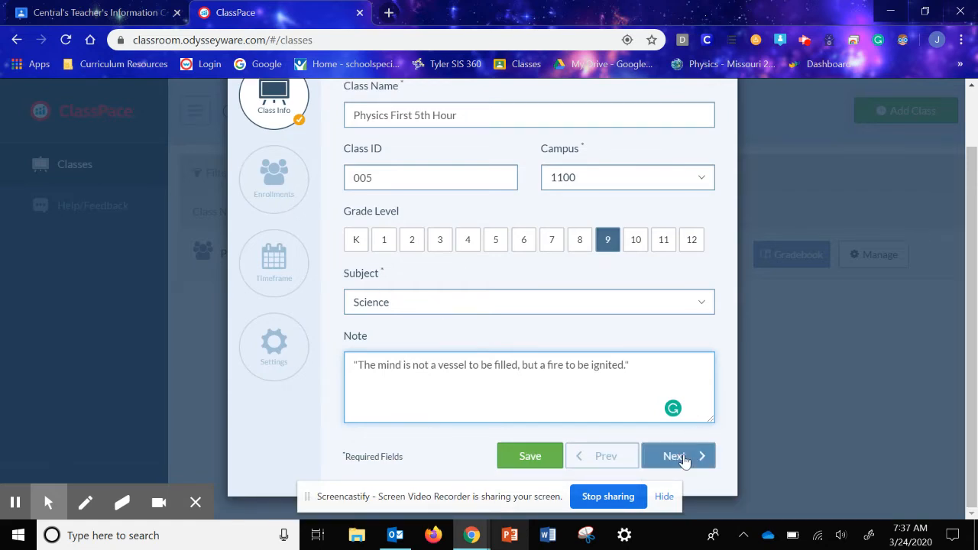
left_click(675, 456)
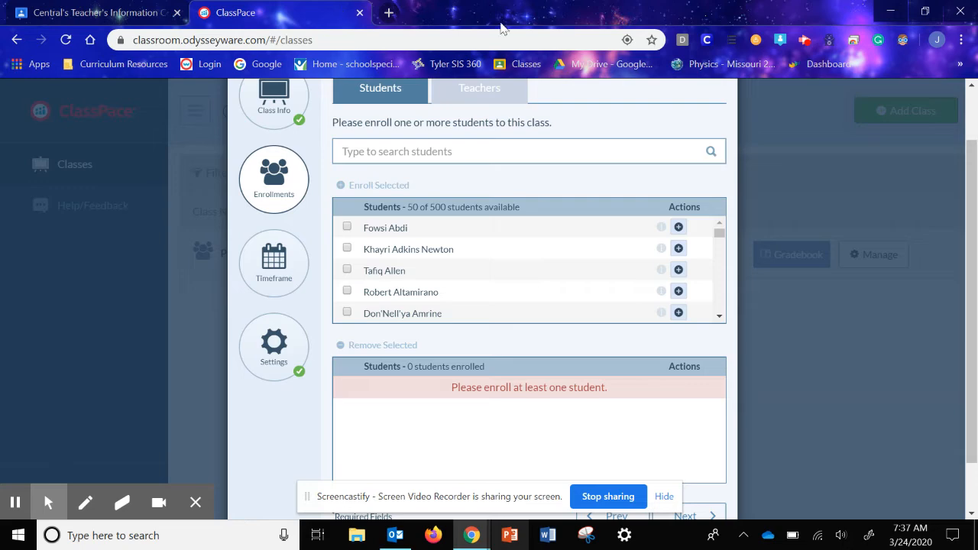
Place the class setup window beside the school's student information system and open the period 5 Physics First attendance roster there.
left_click_drag(513, 19, 4, 122)
left_click(733, 275)
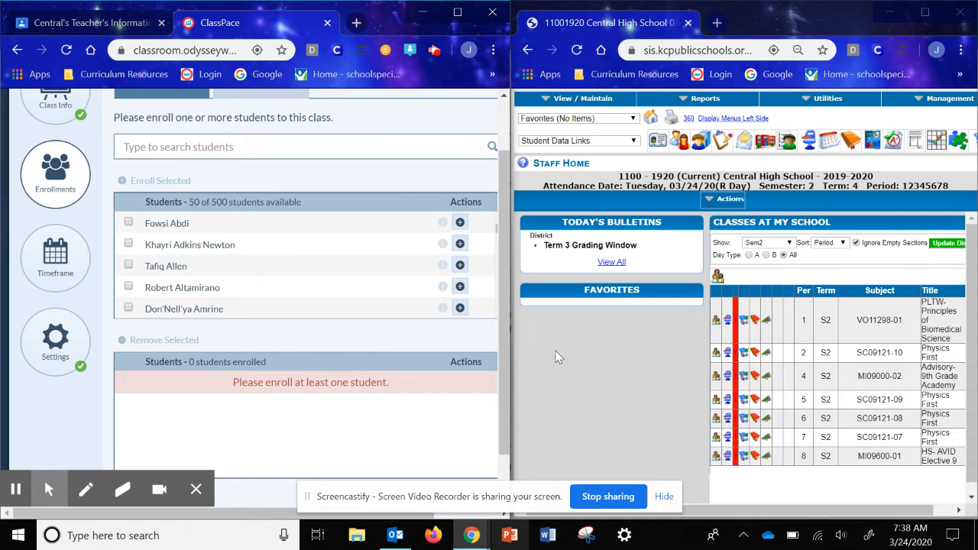
left_click(728, 399)
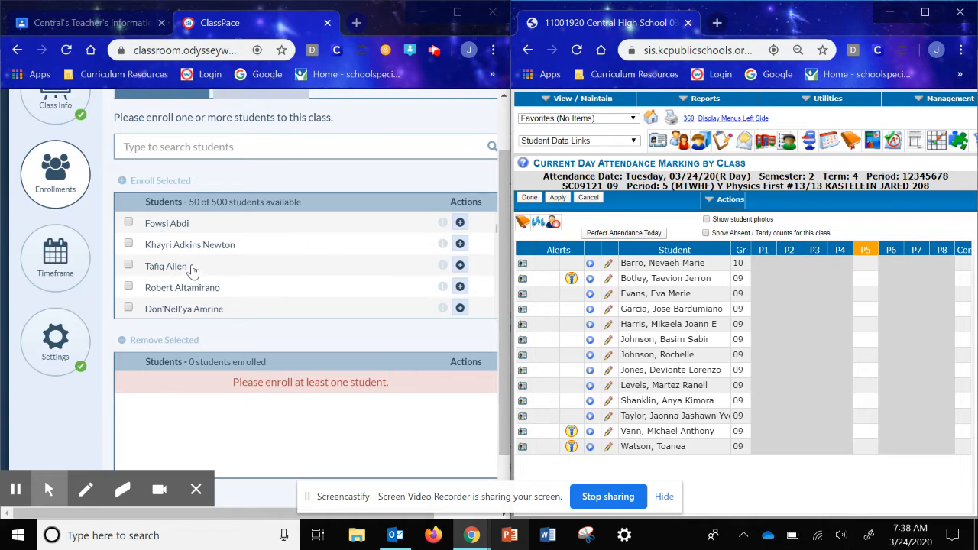
Find the first student from the period 5 roster among the available students and enroll that student in the class.
scroll(193, 277, "down", 6)
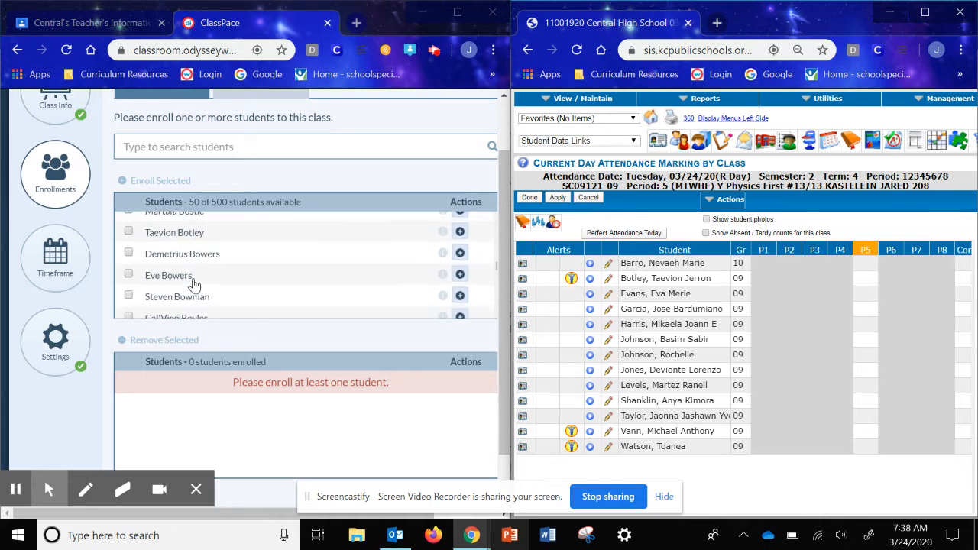
scroll(233, 281, "up", 1)
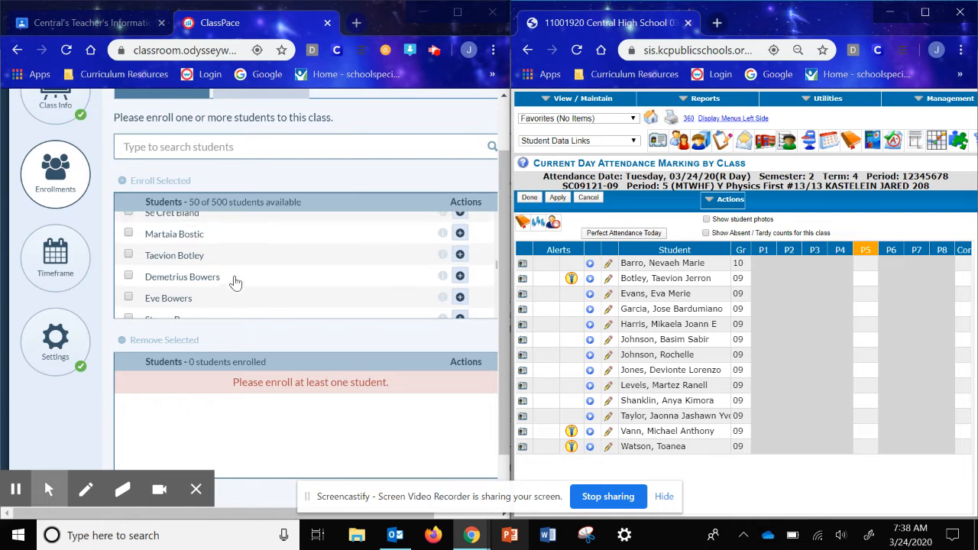
scroll(235, 283, "up", 1)
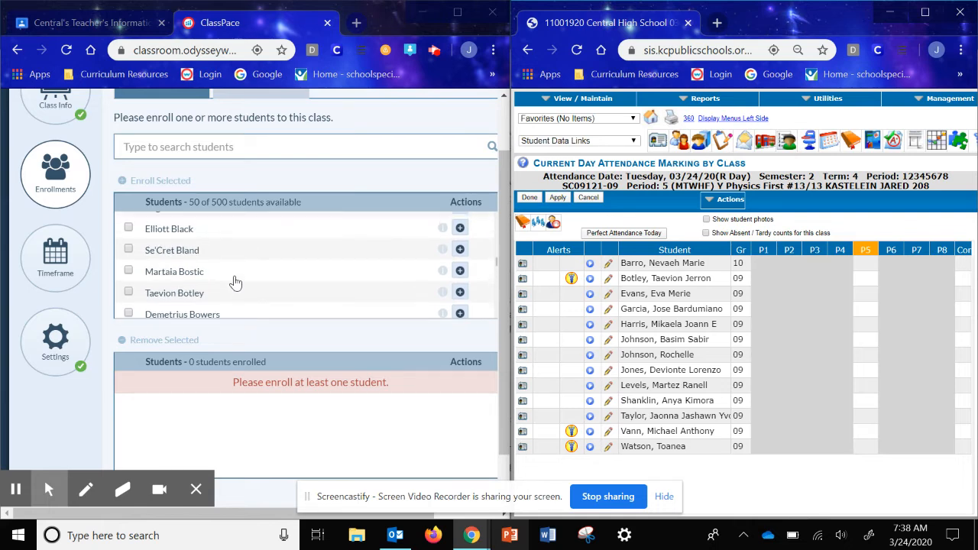
scroll(234, 280, "up", 3)
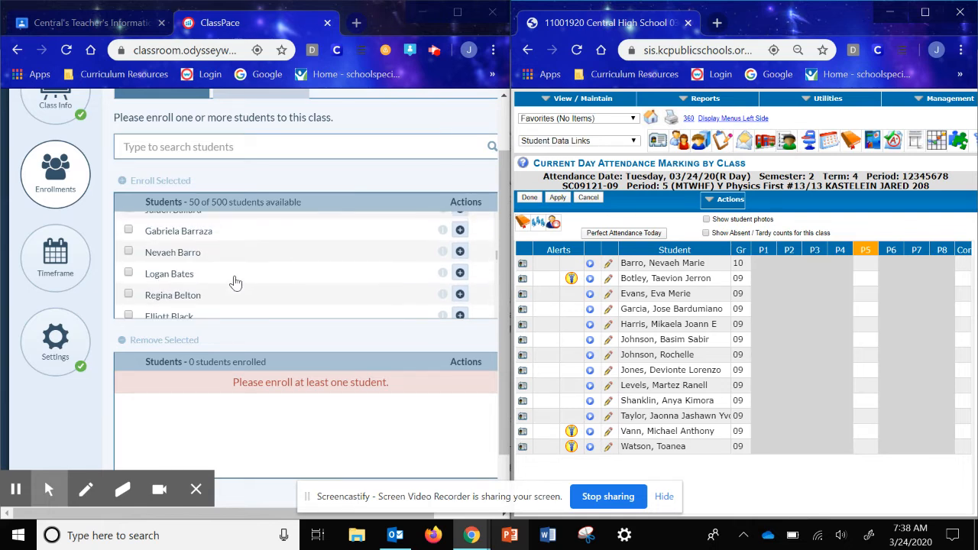
left_click(129, 252)
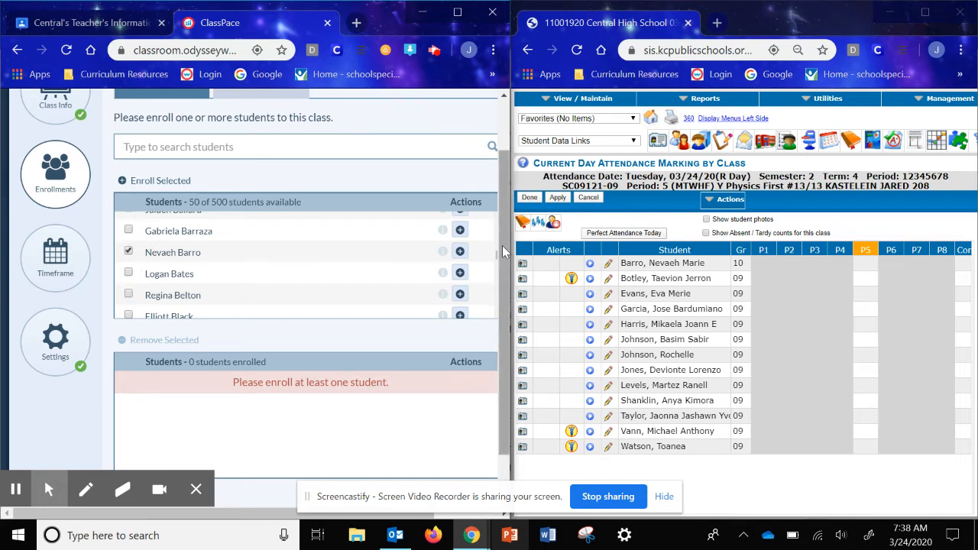
left_click(460, 252)
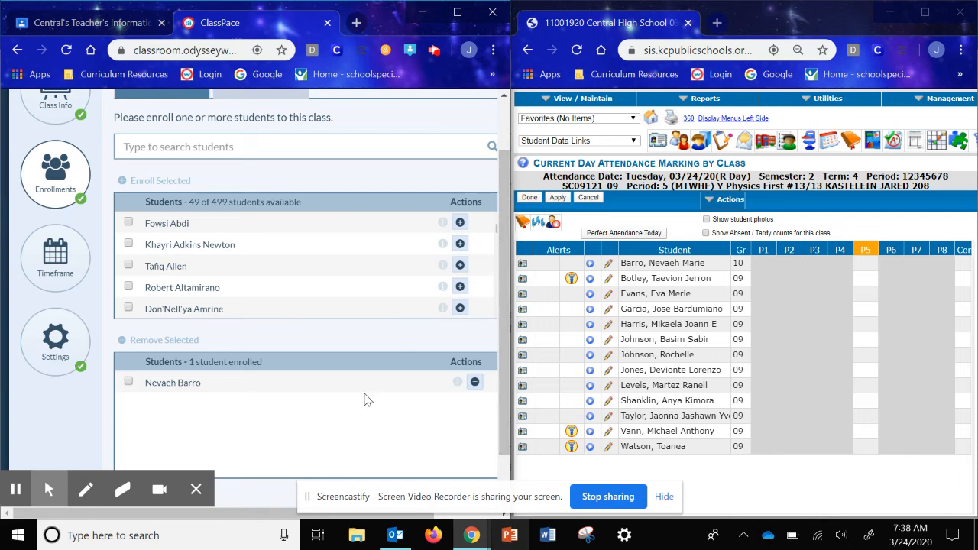
Widen the class setup window and look through the lists of students and teachers available for enrollment.
left_click_drag(513, 321, 594, 260)
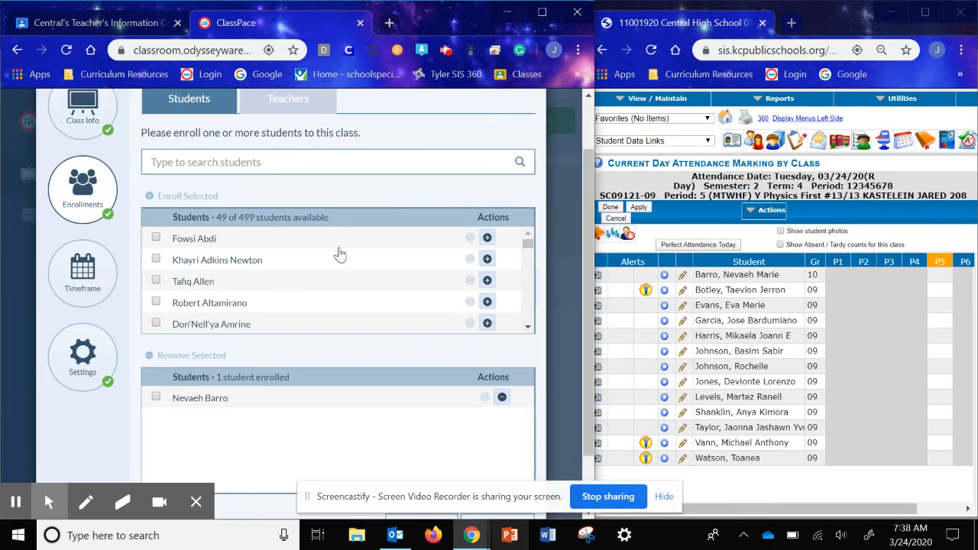
scroll(306, 303, "down", 5)
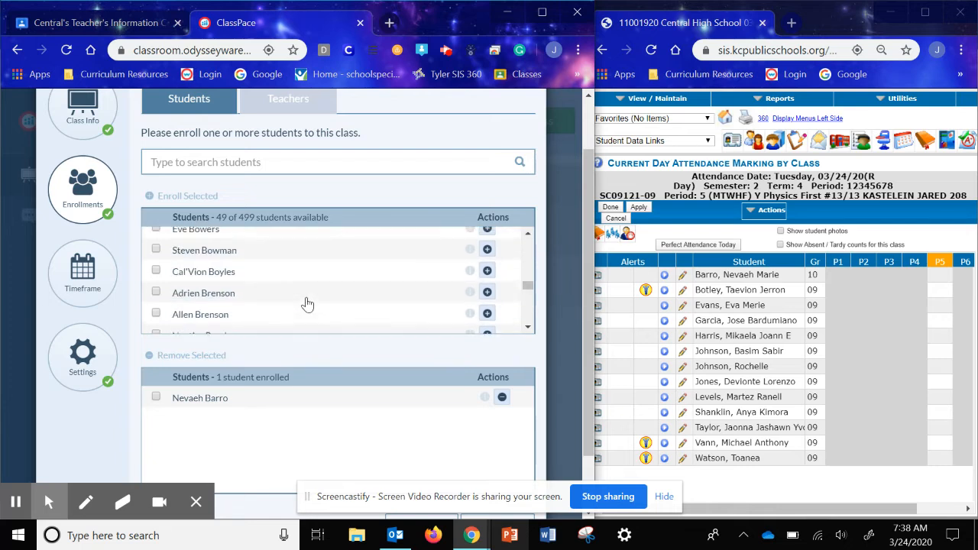
scroll(305, 305, "down", 5)
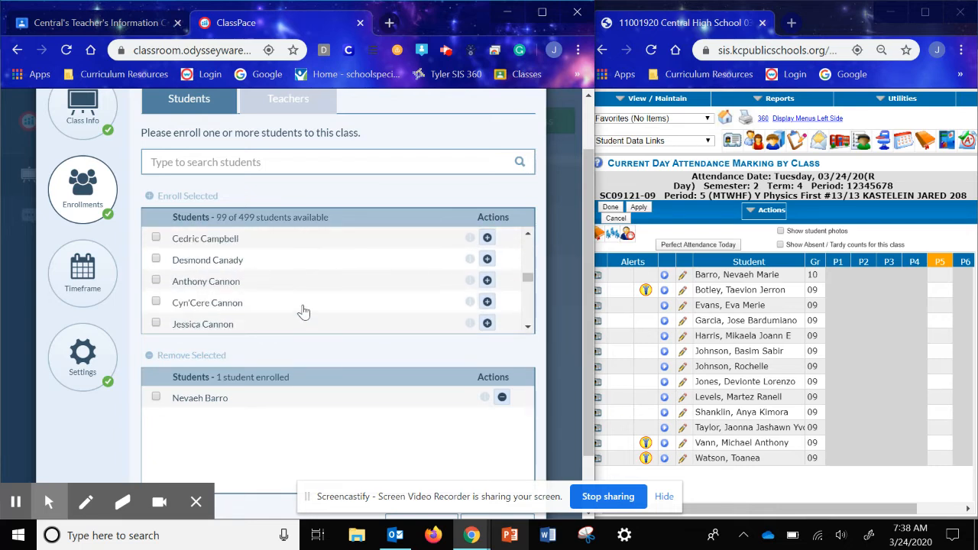
scroll(303, 311, "down", 5)
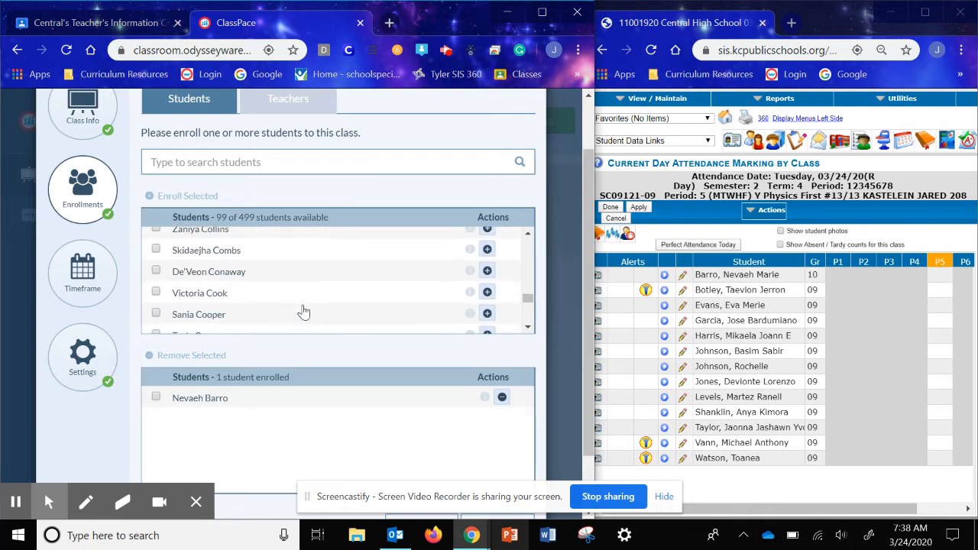
left_click(281, 102)
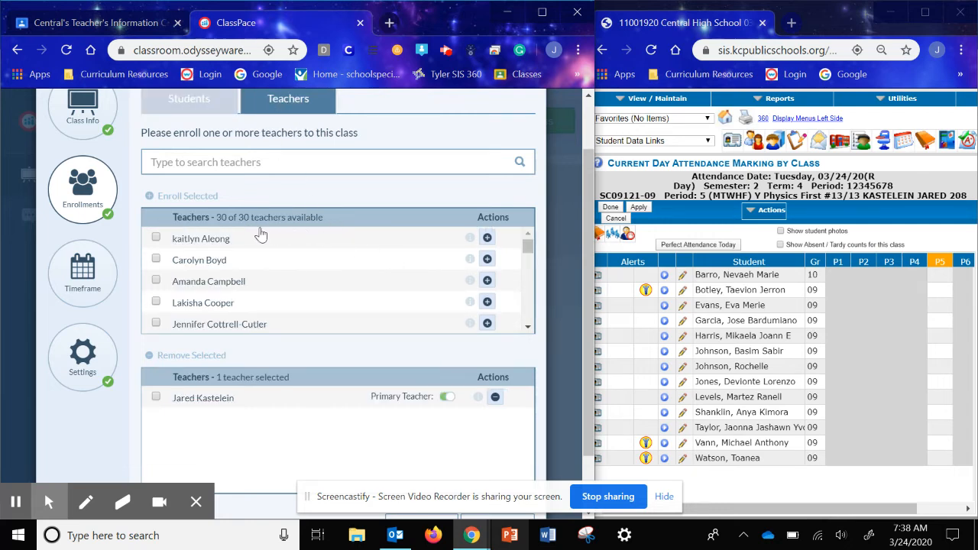
scroll(213, 284, "down", 15)
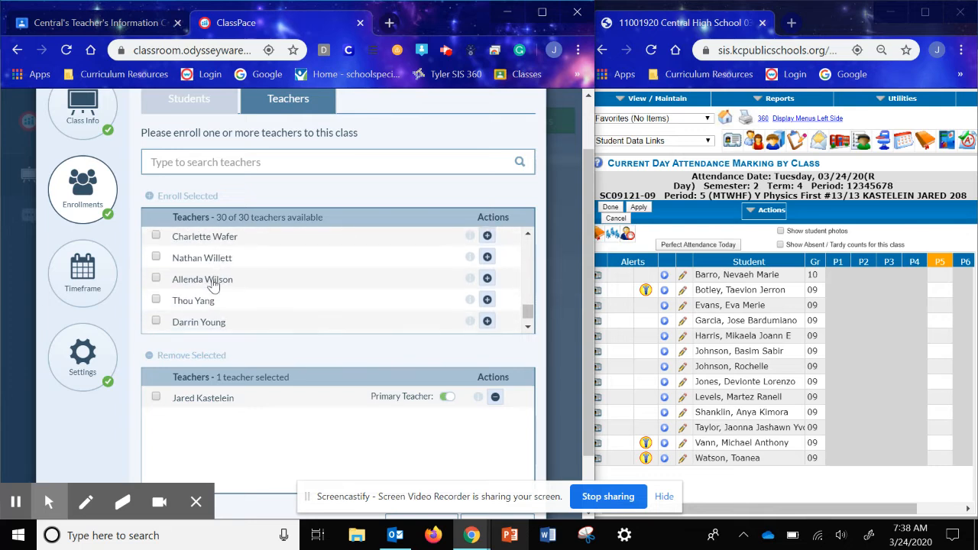
scroll(213, 285, "up", 10)
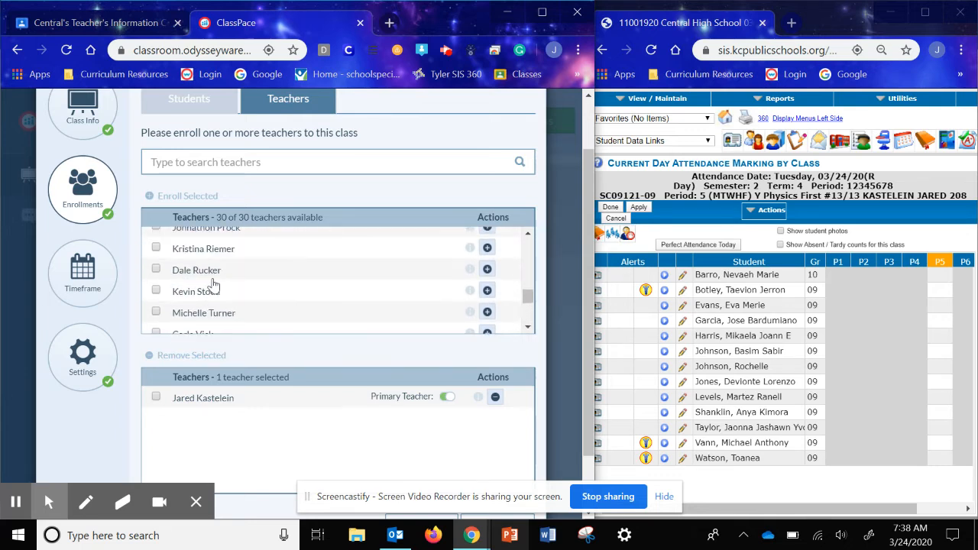
scroll(213, 284, "up", 3)
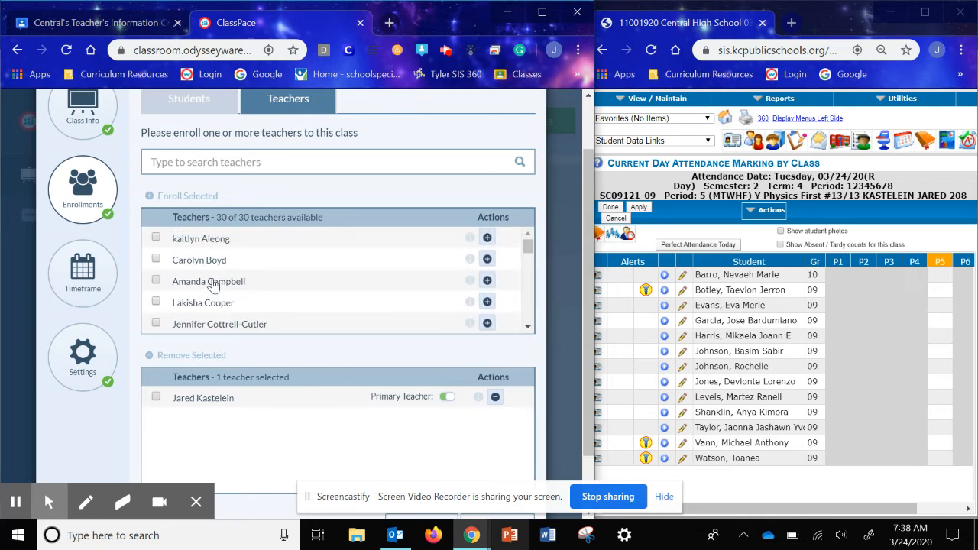
Set the class's academic session to Yearlong 19-20 and continue to the class settings.
left_click(74, 279)
left_click(390, 119)
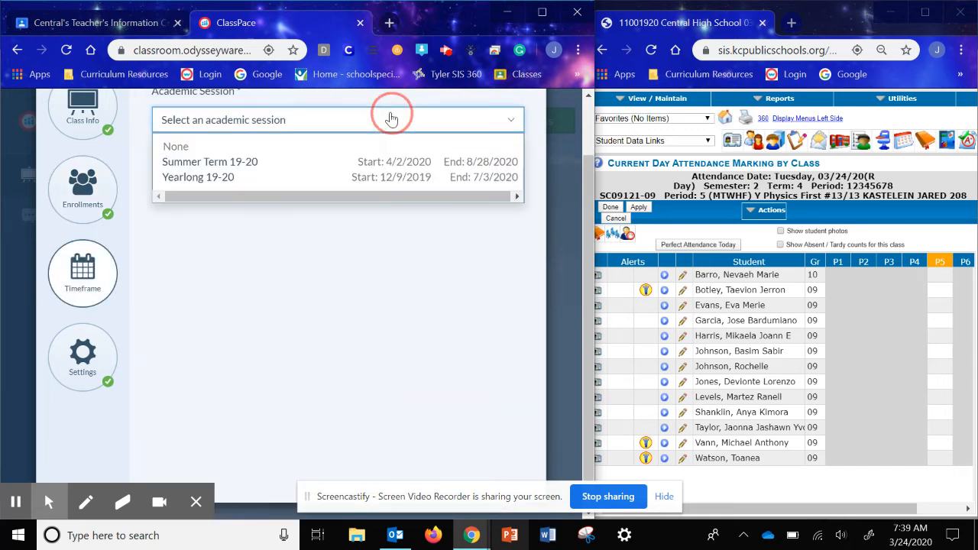
left_click(282, 182)
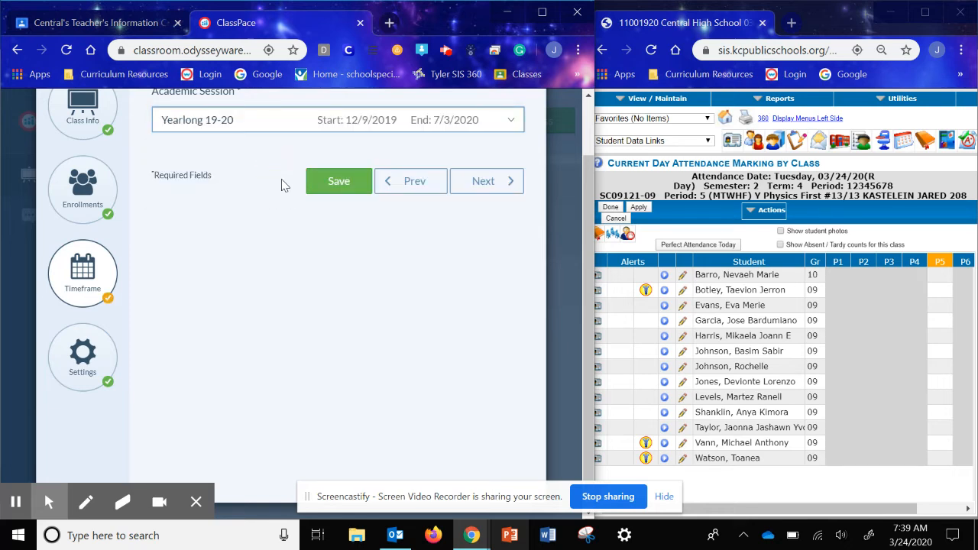
left_click(484, 182)
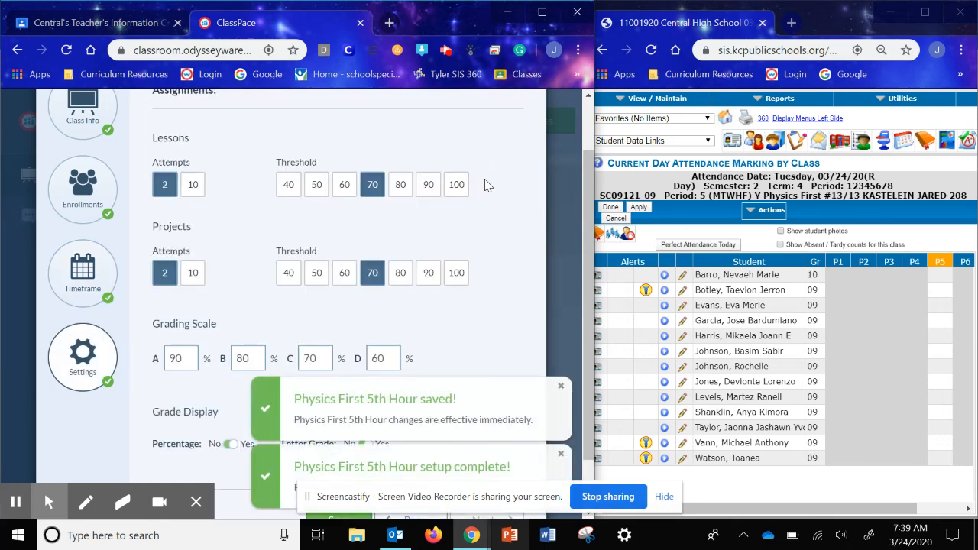
Allow 10 attempts for lessons and 2 for projects, then save and close the class setup.
left_click(190, 191)
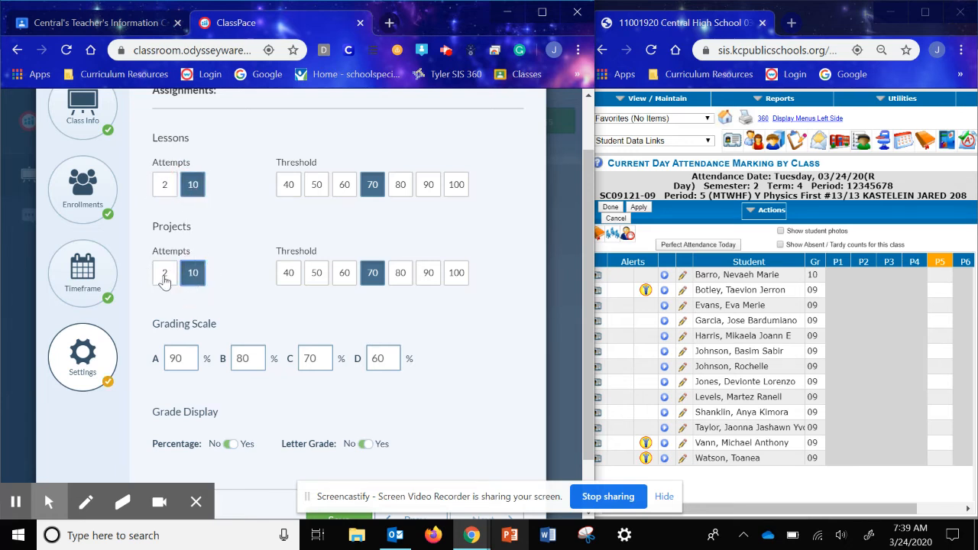
left_click(163, 275)
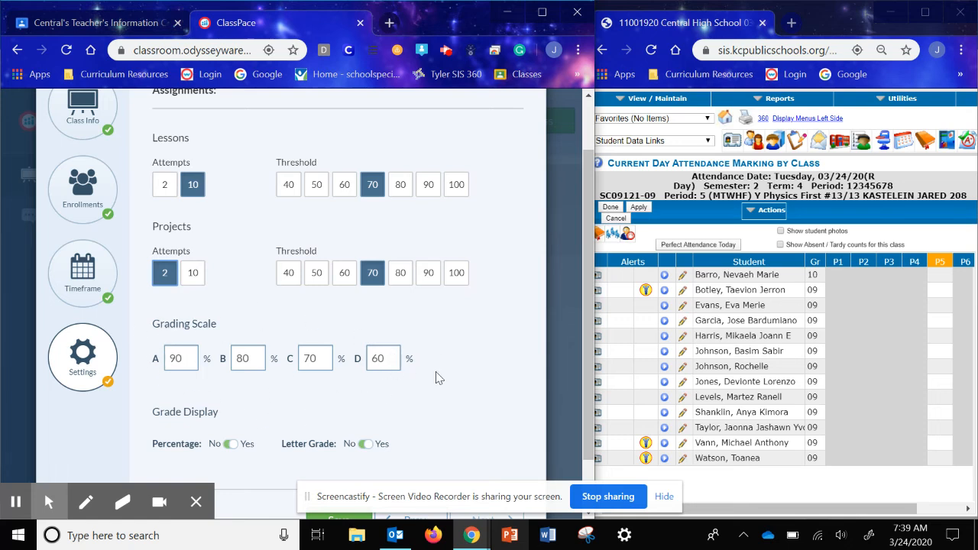
scroll(436, 377, "down", 1)
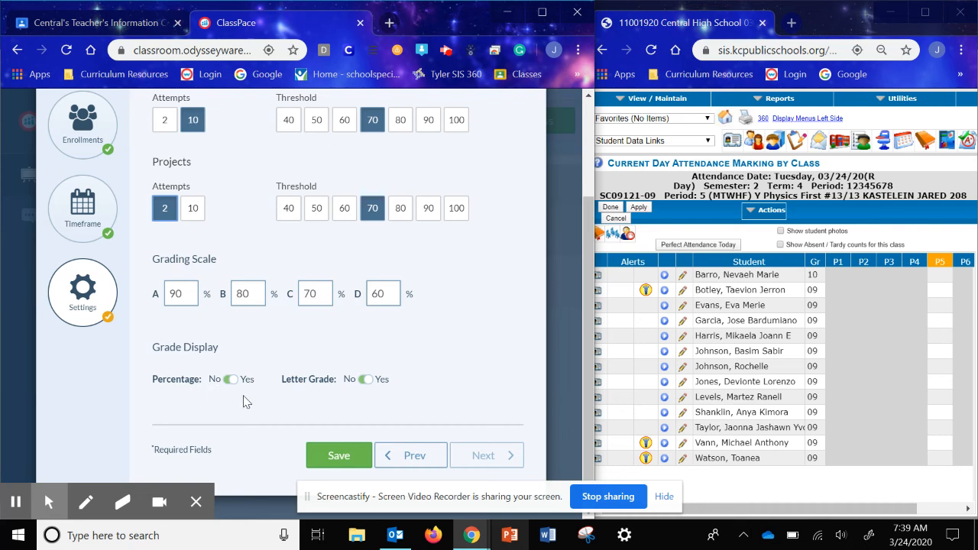
left_click(340, 459)
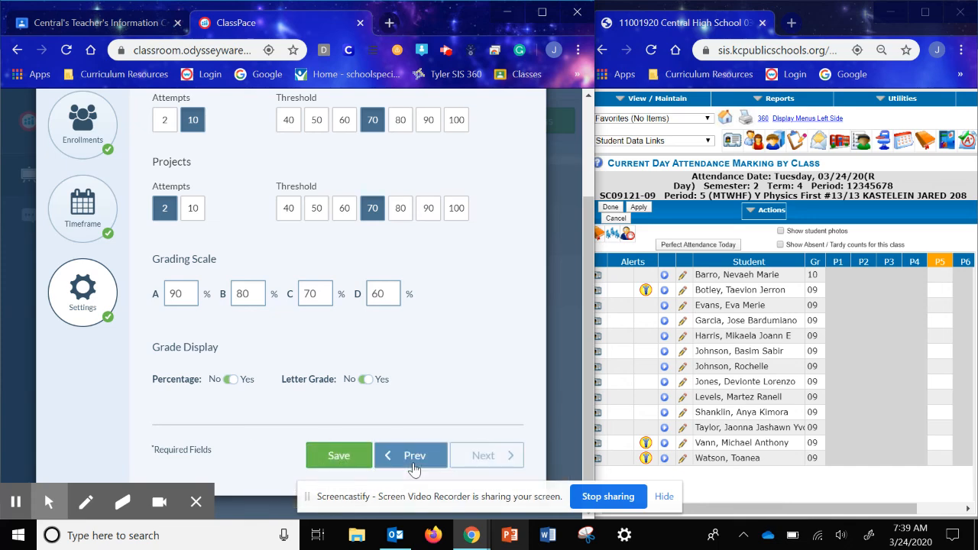
scroll(508, 142, "up", 2)
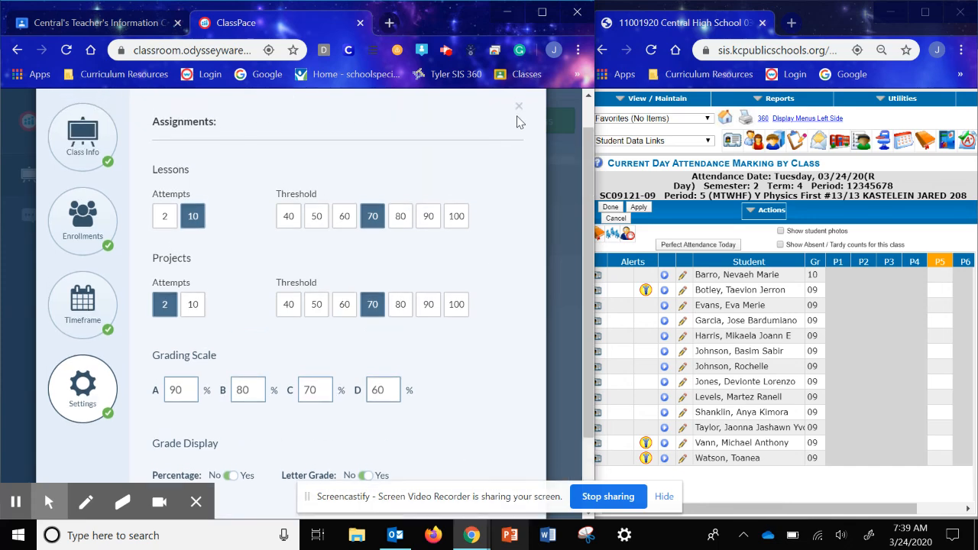
left_click(518, 106)
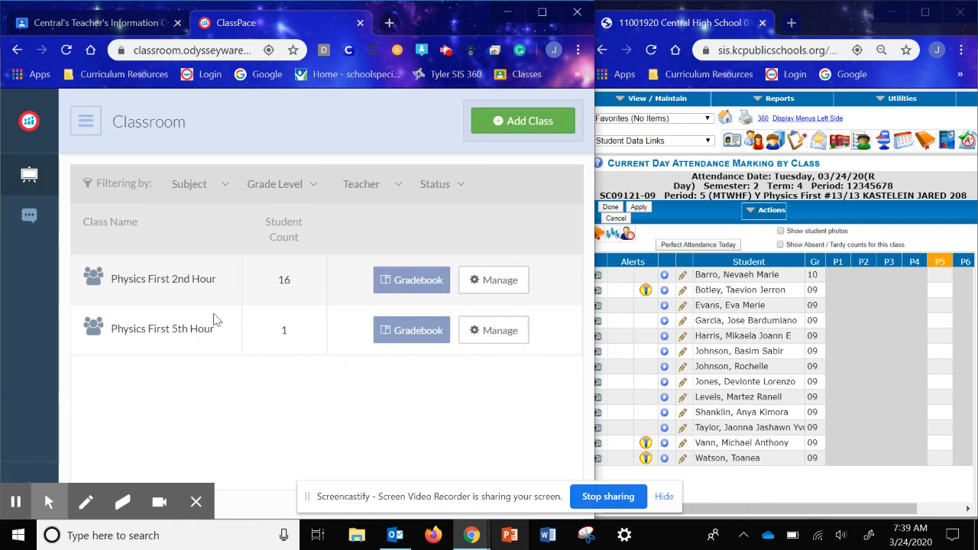
Reopen the Physics First 5th Hour class for management and show its student enrollments.
left_click(489, 336)
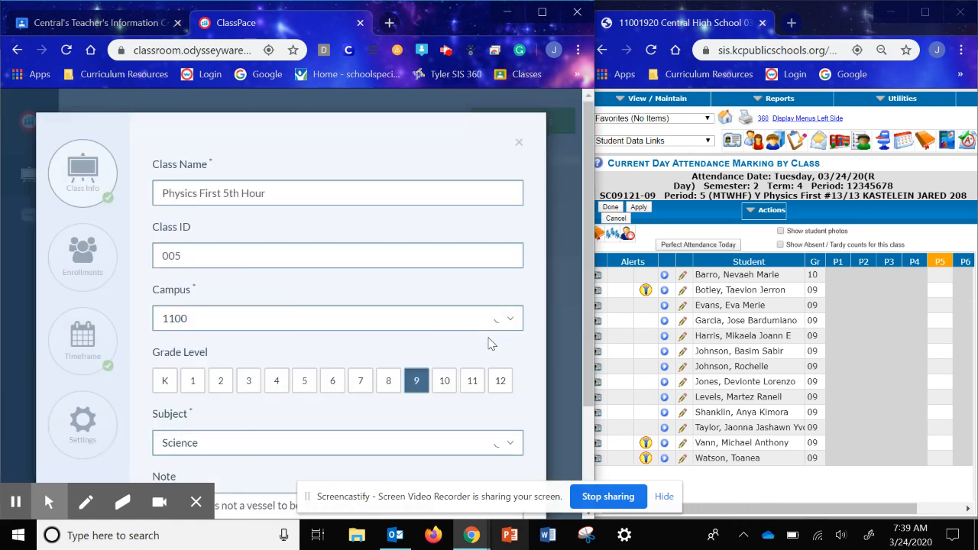
left_click(100, 271)
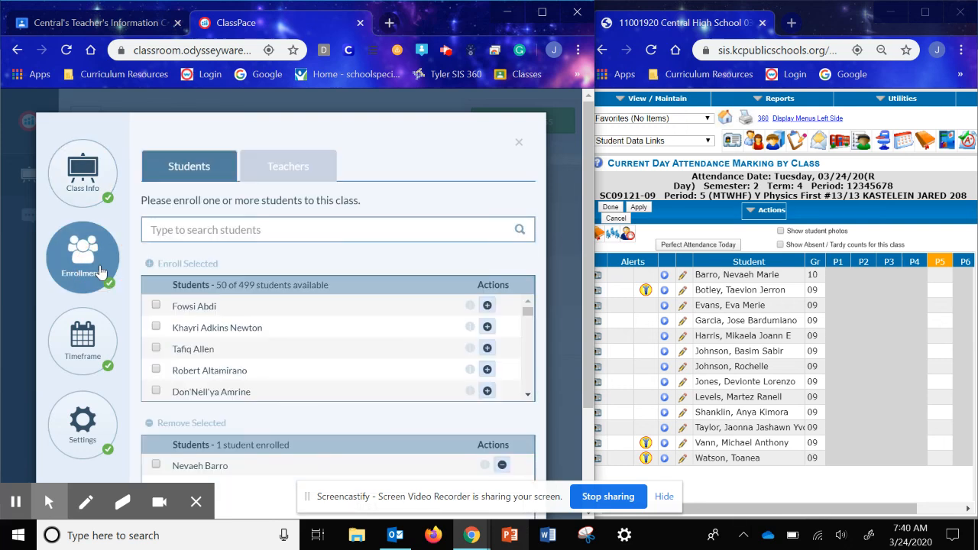